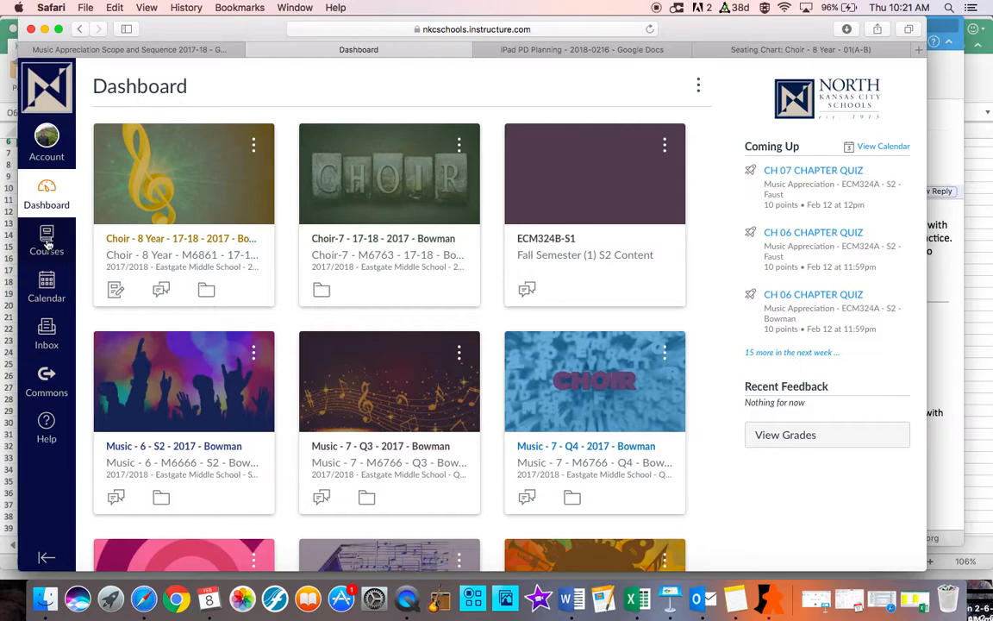
# Open the Choir - 8 Year 17-18 course and go to its modules page
pyautogui.click(47, 245)
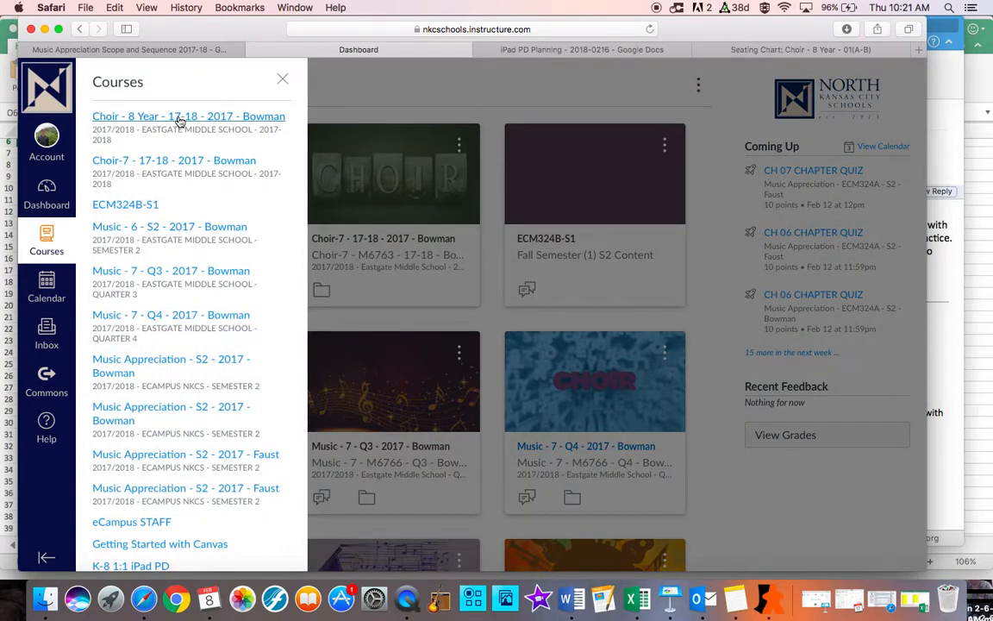
pyautogui.click(181, 121)
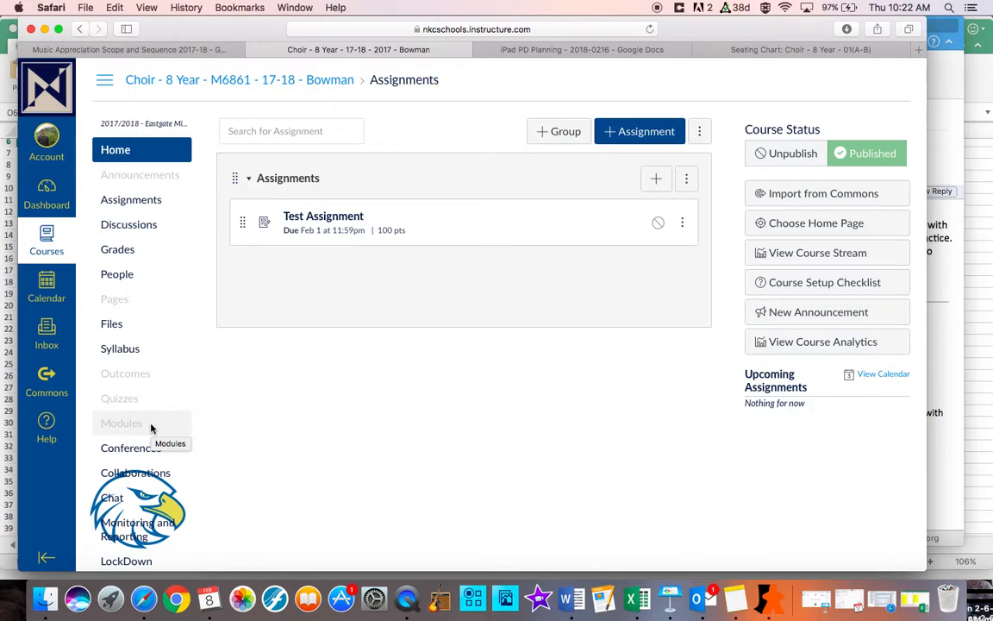
pyautogui.click(129, 423)
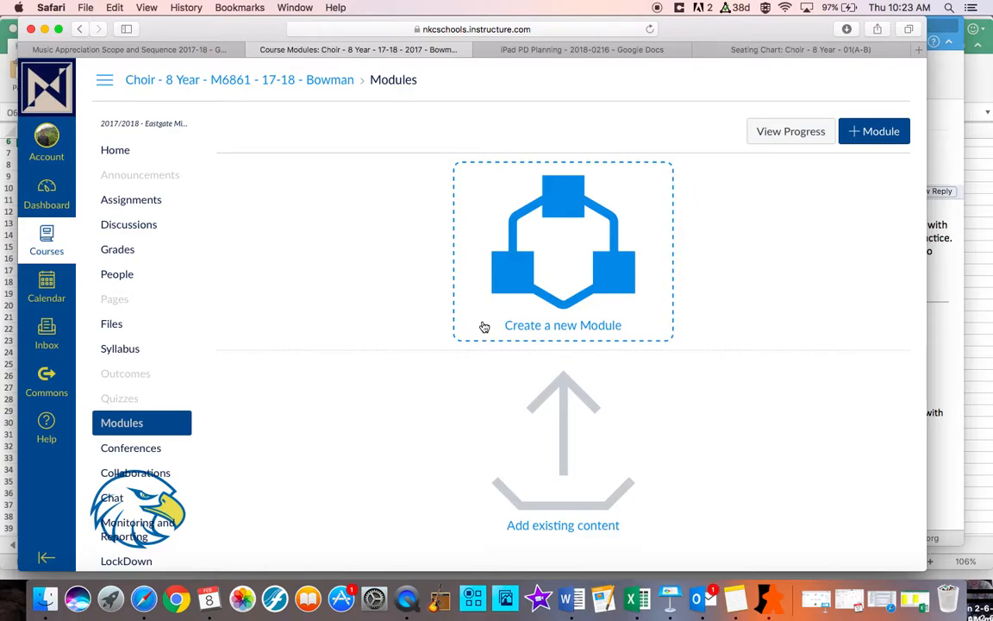
# Start a new module in the course and name it Rhythm Unit
pyautogui.click(543, 324)
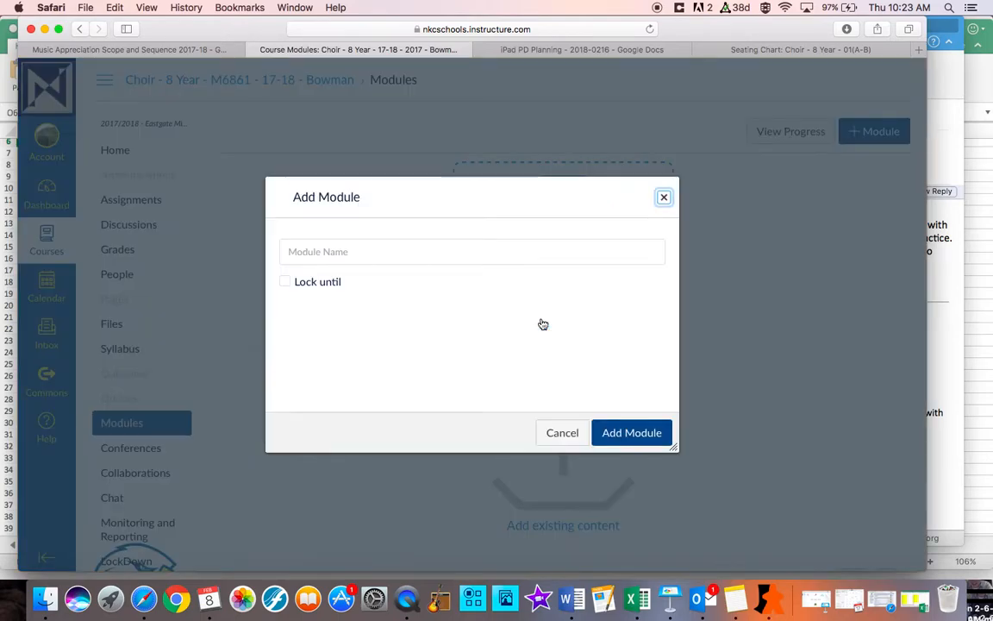
pyautogui.click(394, 254)
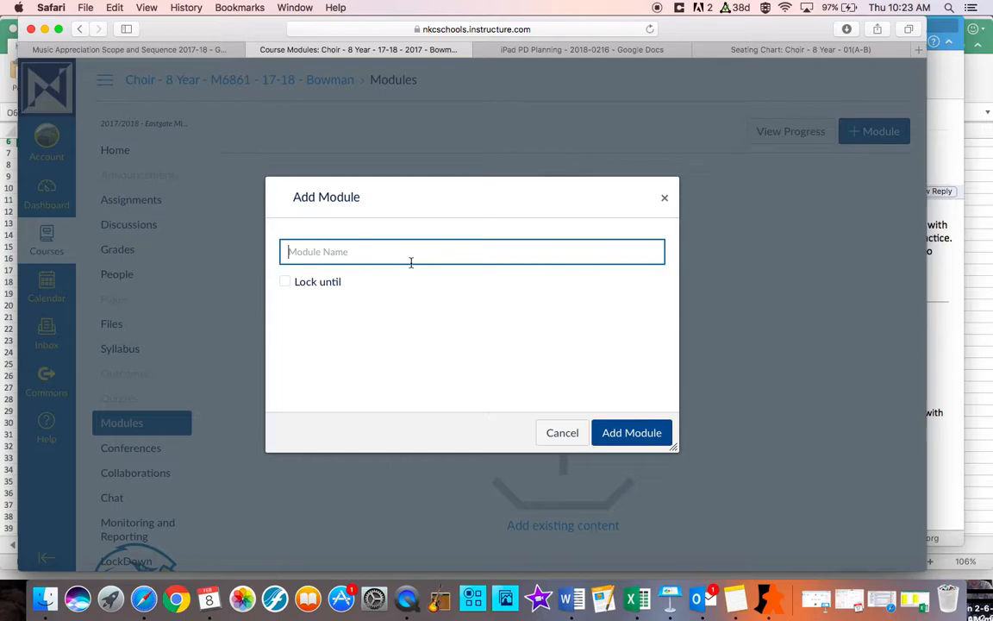
pyautogui.write('Rhythm Unit')
pyautogui.click(284, 282)
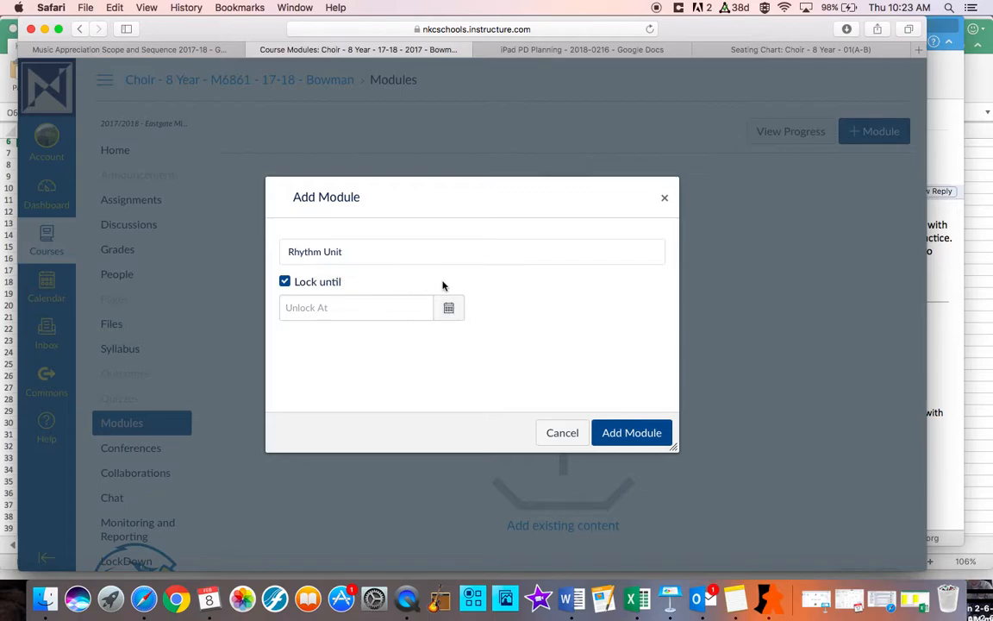
pyautogui.click(448, 312)
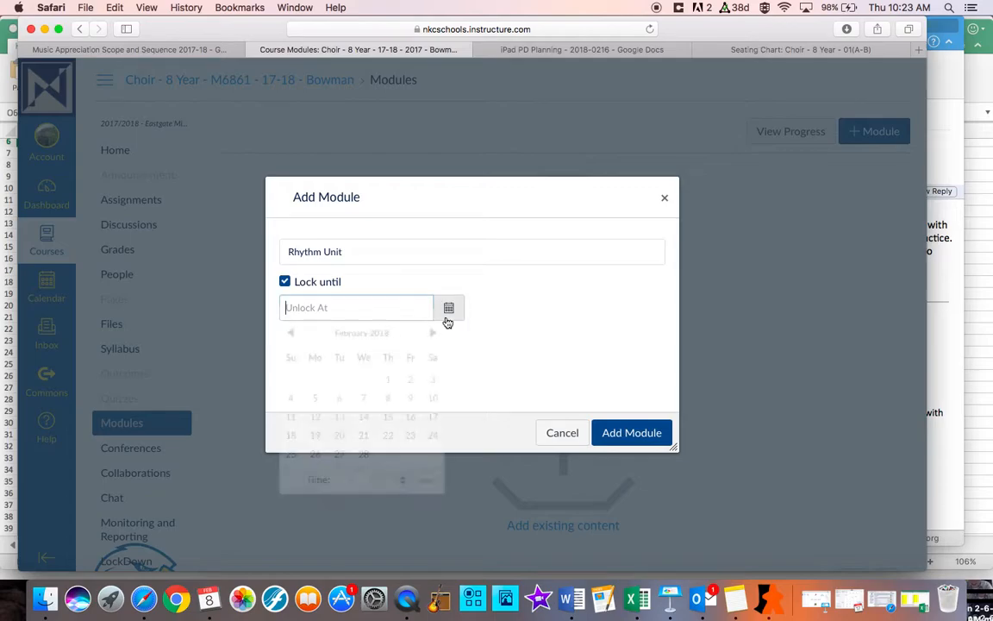
pyautogui.click(497, 295)
pyautogui.click(285, 282)
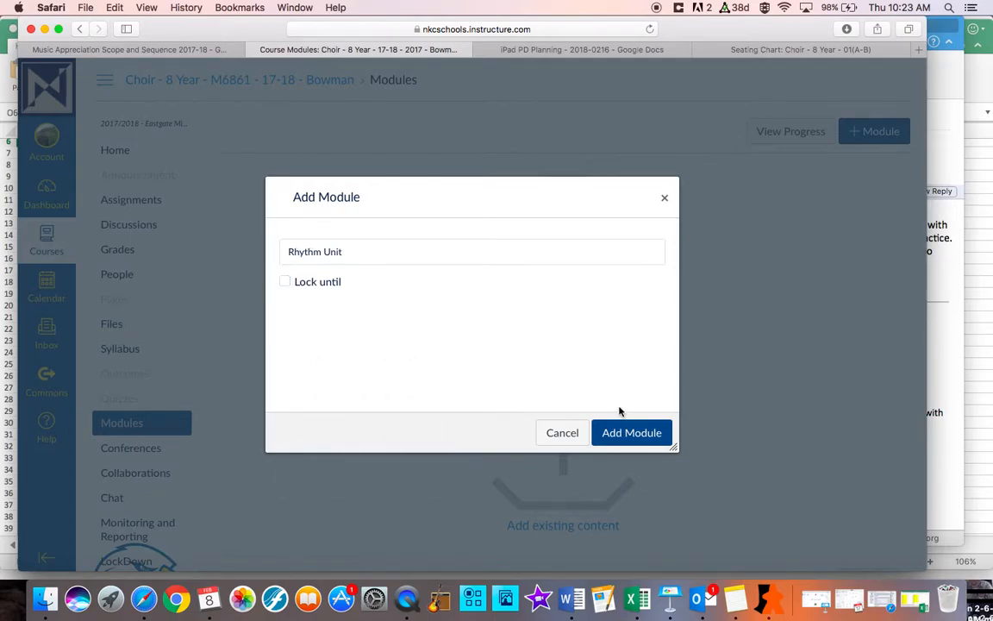
# Add the Rhythm Unit module to the course without a lock date
pyautogui.click(625, 432)
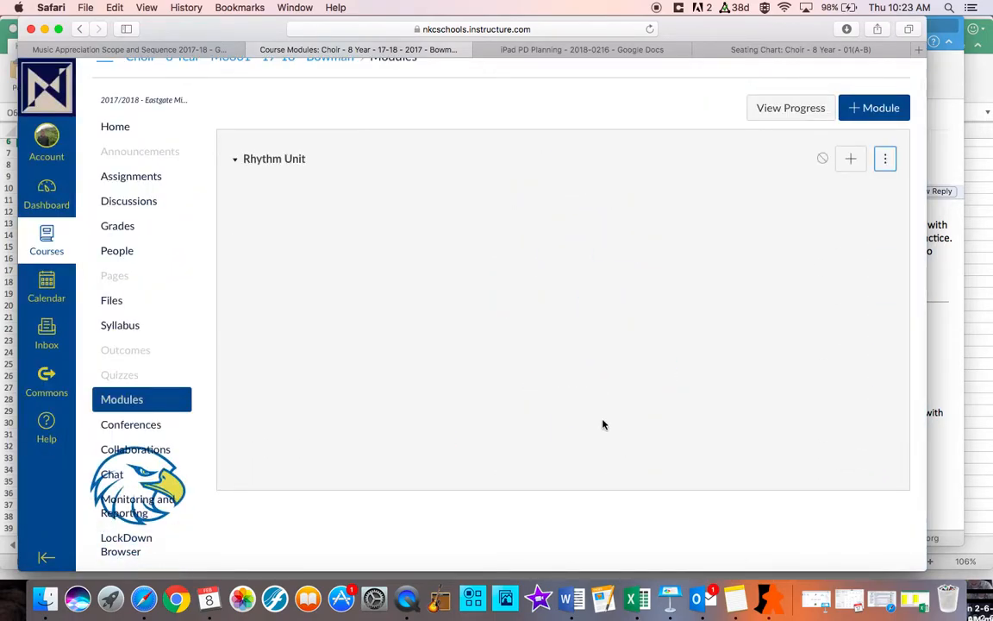
pyautogui.click(235, 164)
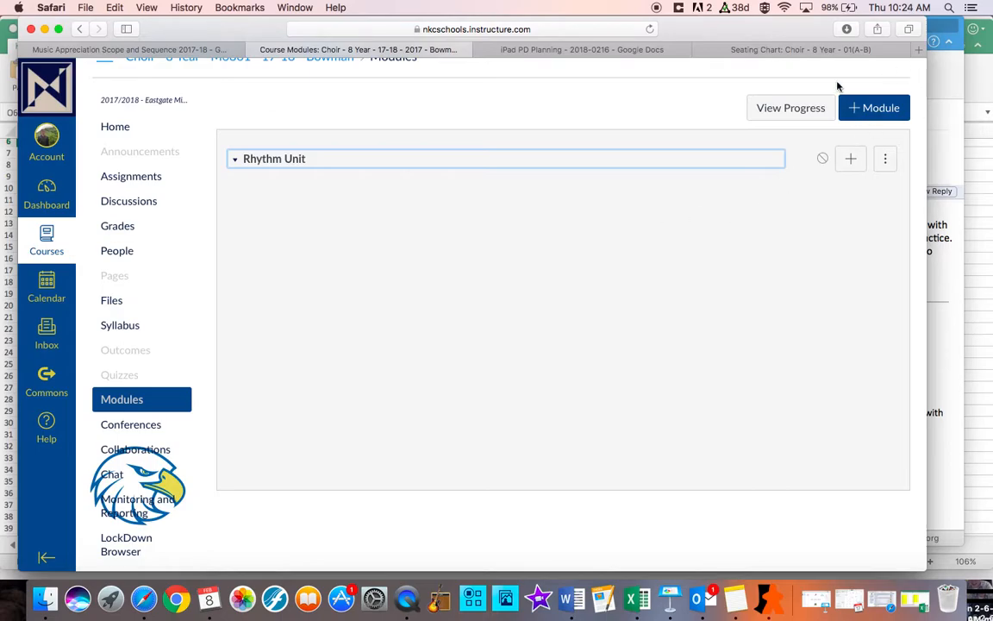
# Start a second module in the course and name it Pitches/Melody
pyautogui.click(867, 110)
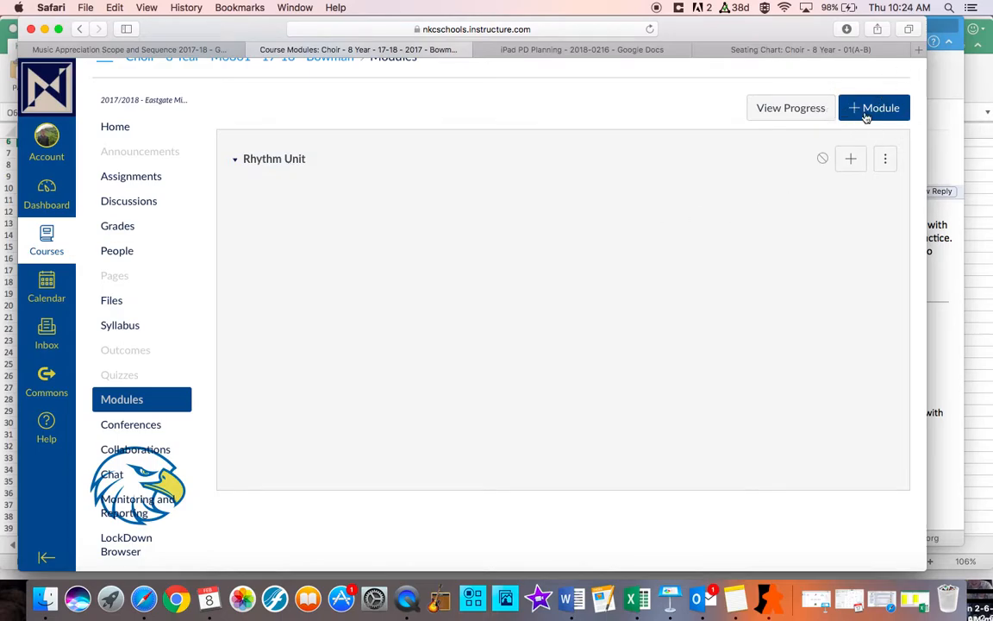
pyautogui.click(354, 252)
pyautogui.write('Pitches')
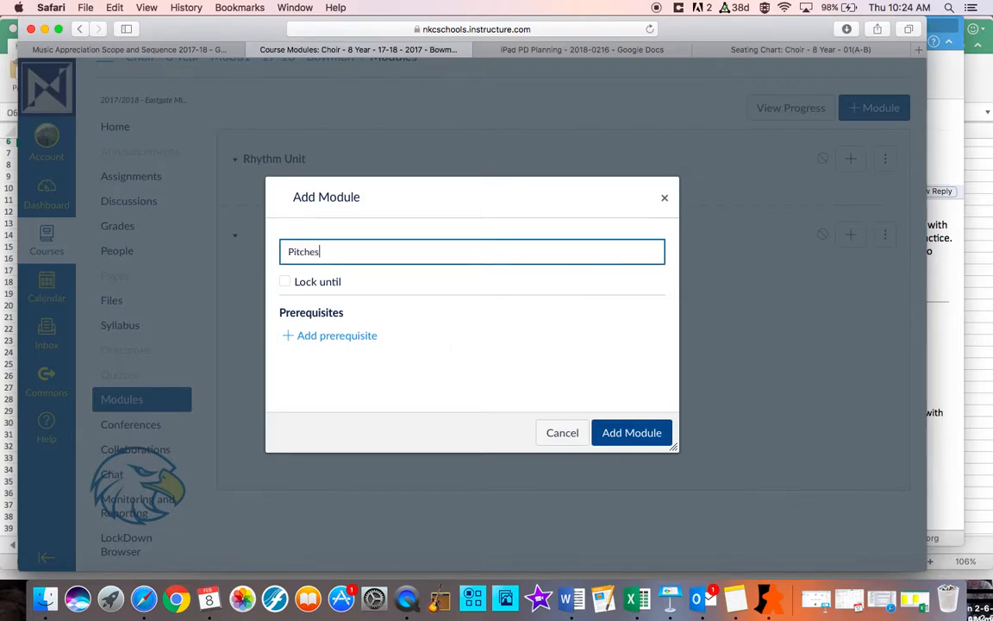
pyautogui.write('/Melody')
# Set Rhythm Unit as the prerequisite for the Pitches/Melody module and add the module to the course
pyautogui.click(328, 345)
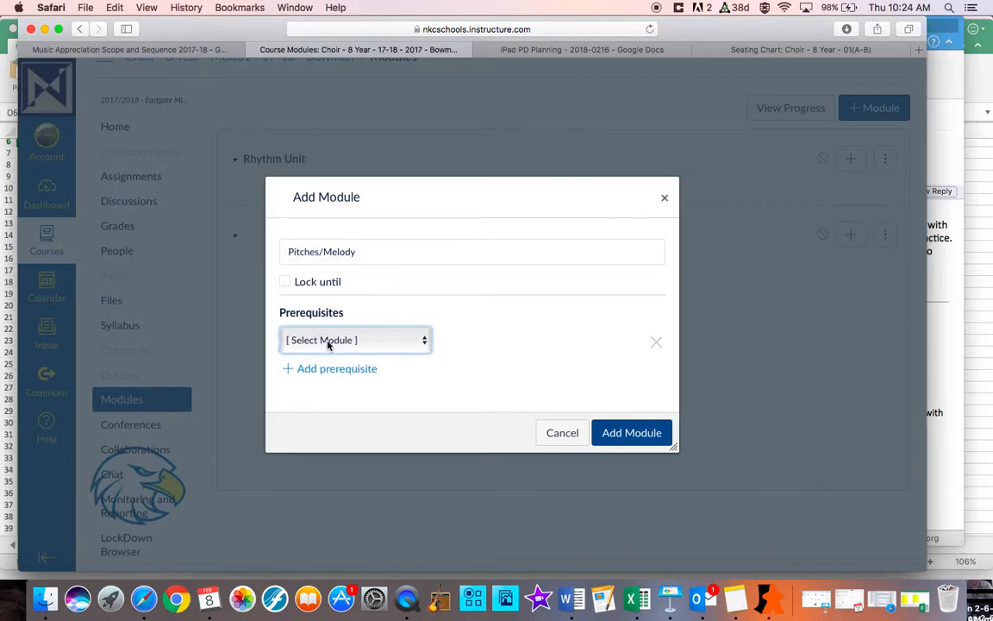
pyautogui.click(379, 342)
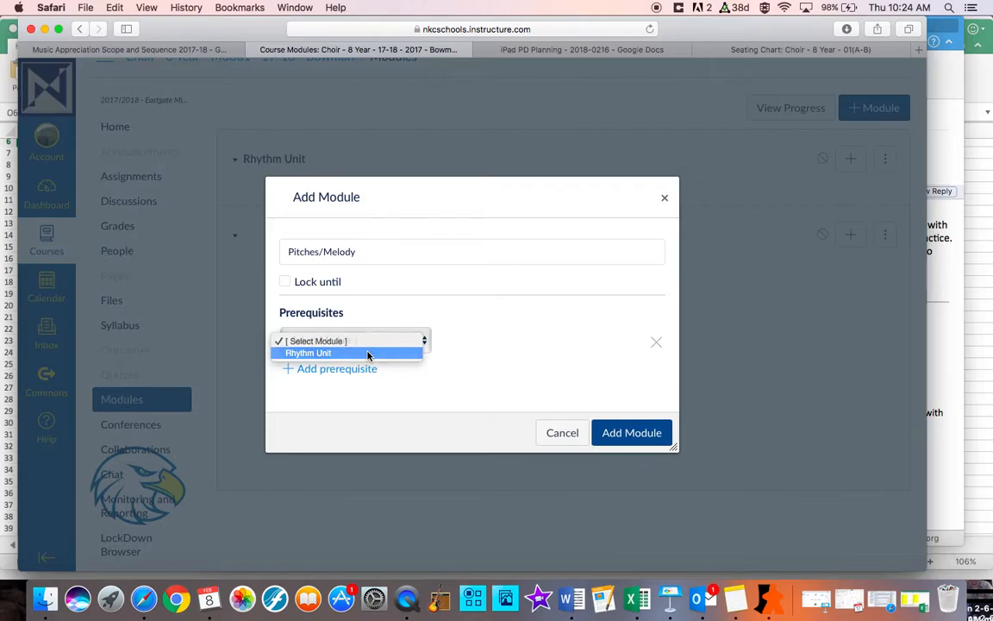
pyautogui.click(369, 353)
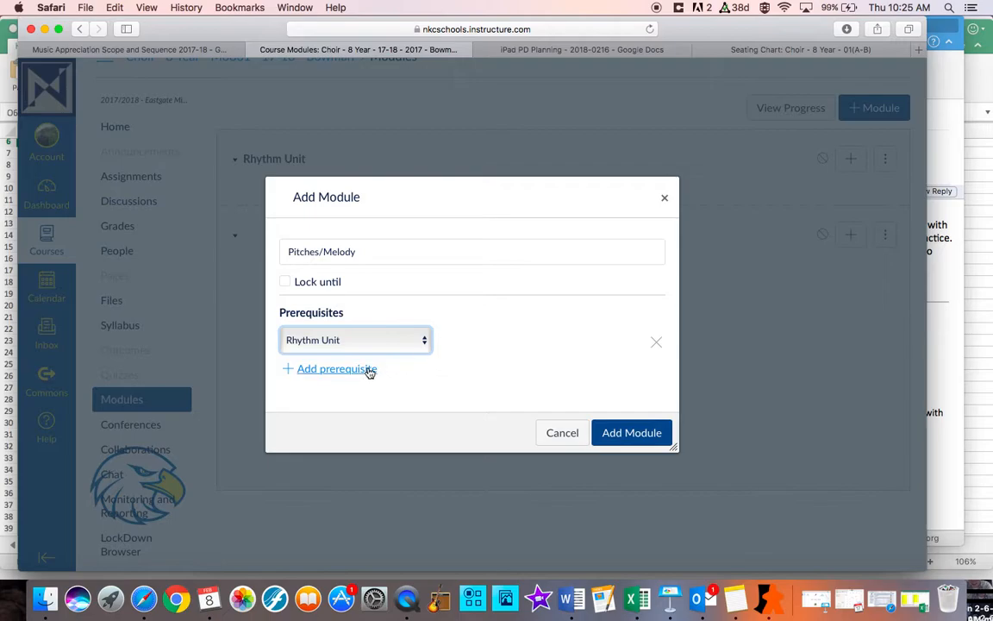
pyautogui.click(614, 434)
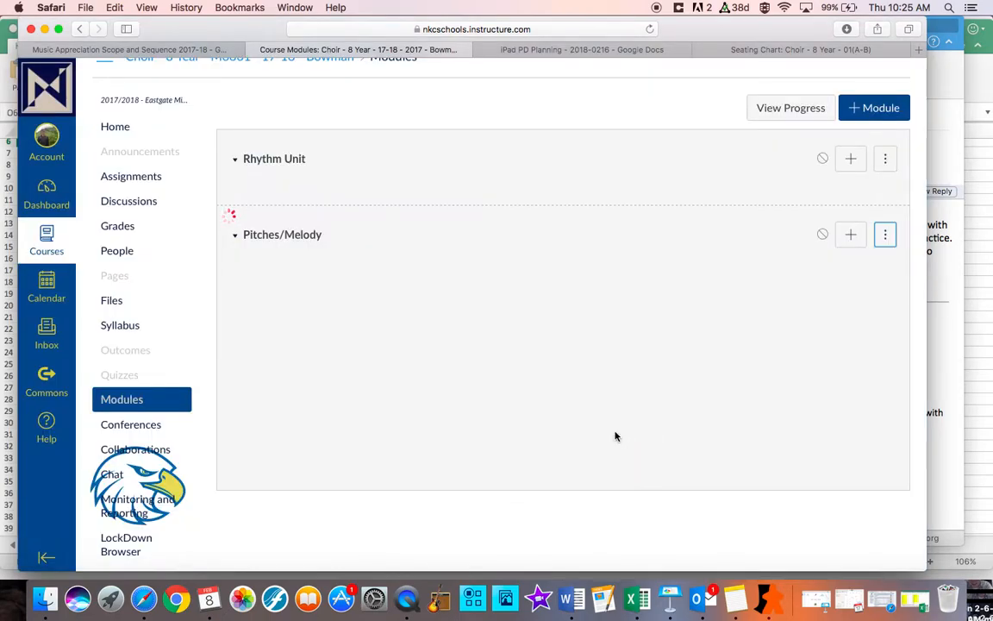
pyautogui.click(236, 239)
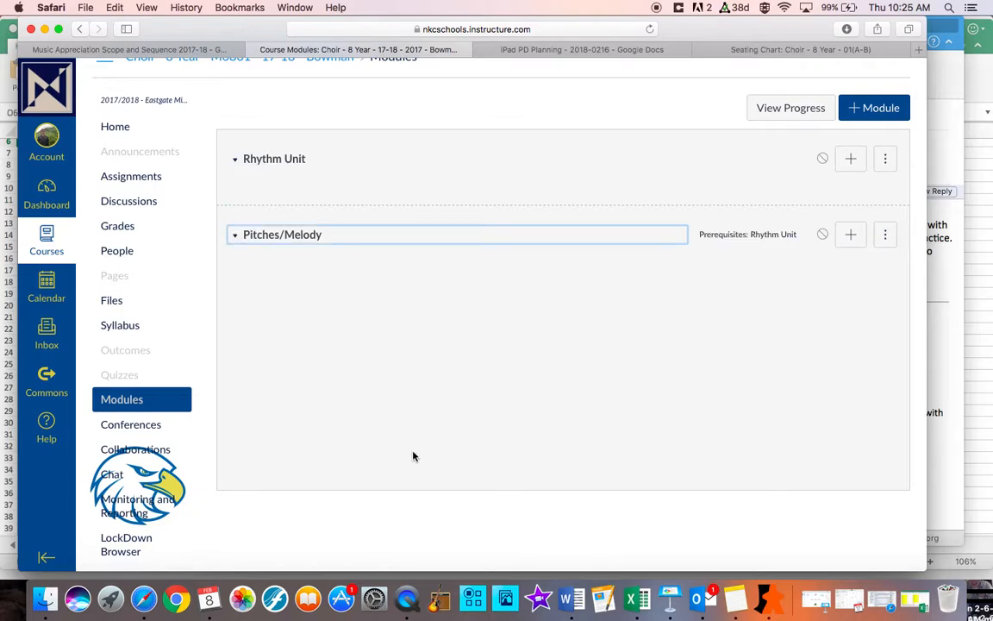
# Publish the Rhythm Unit module and unpublish it again
pyautogui.click(823, 161)
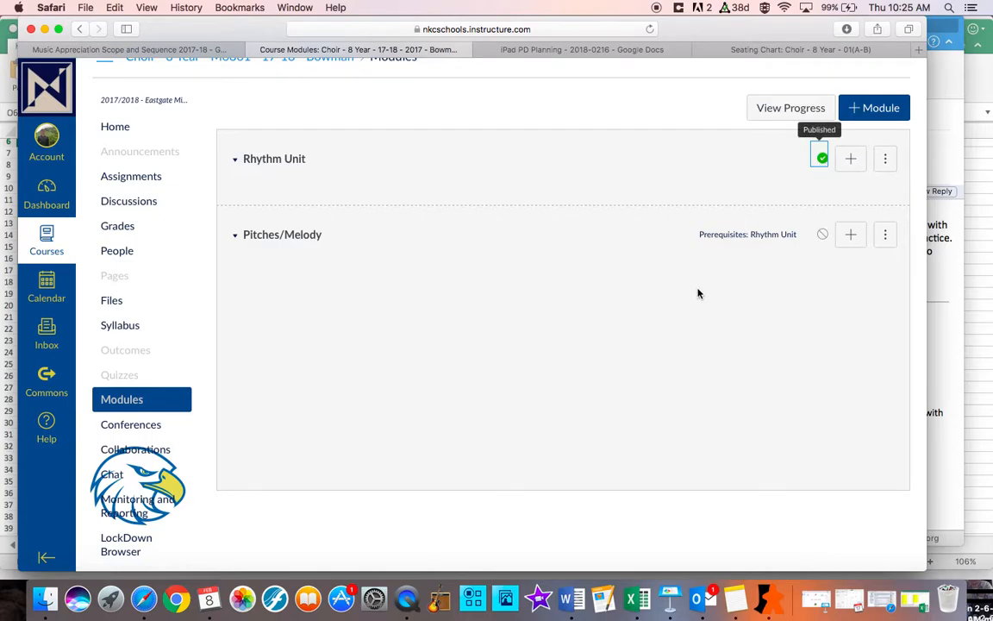
pyautogui.click(823, 162)
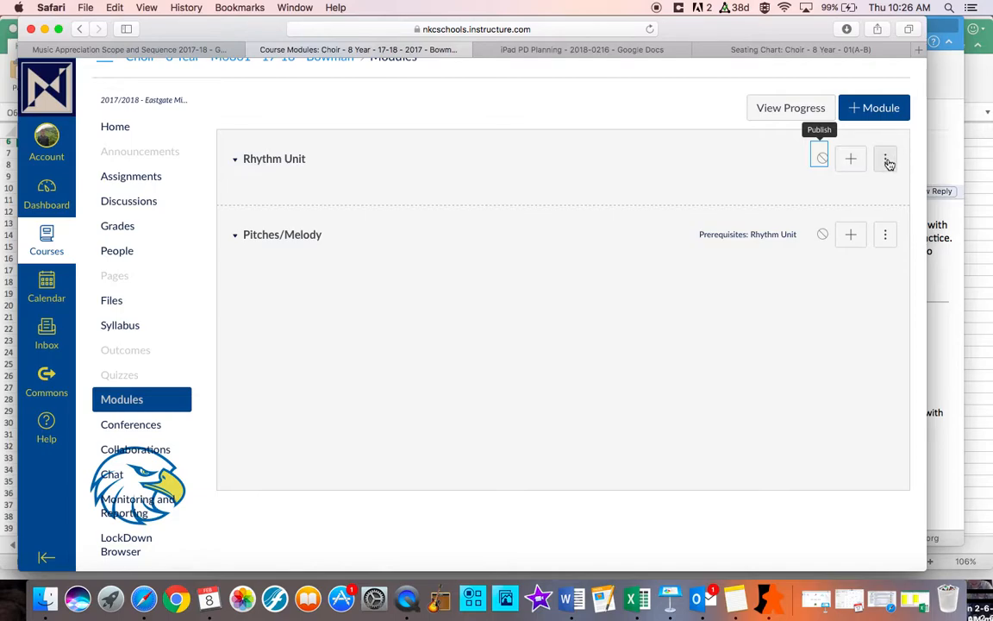
# Try to reorder the modules by moving Rhythm Unit directly below Pitches/Melody in the list
pyautogui.click(888, 161)
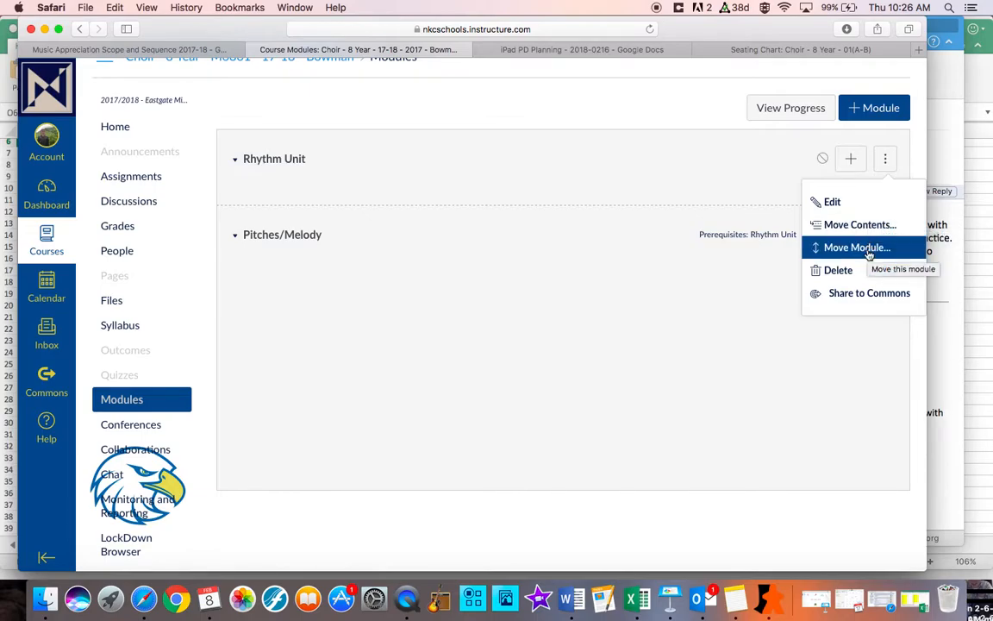
pyautogui.click(291, 165)
pyautogui.moveTo(290, 165); pyautogui.dragTo(292, 195)
pyautogui.click(326, 180)
pyautogui.moveTo(359, 166); pyautogui.dragTo(360, 217)
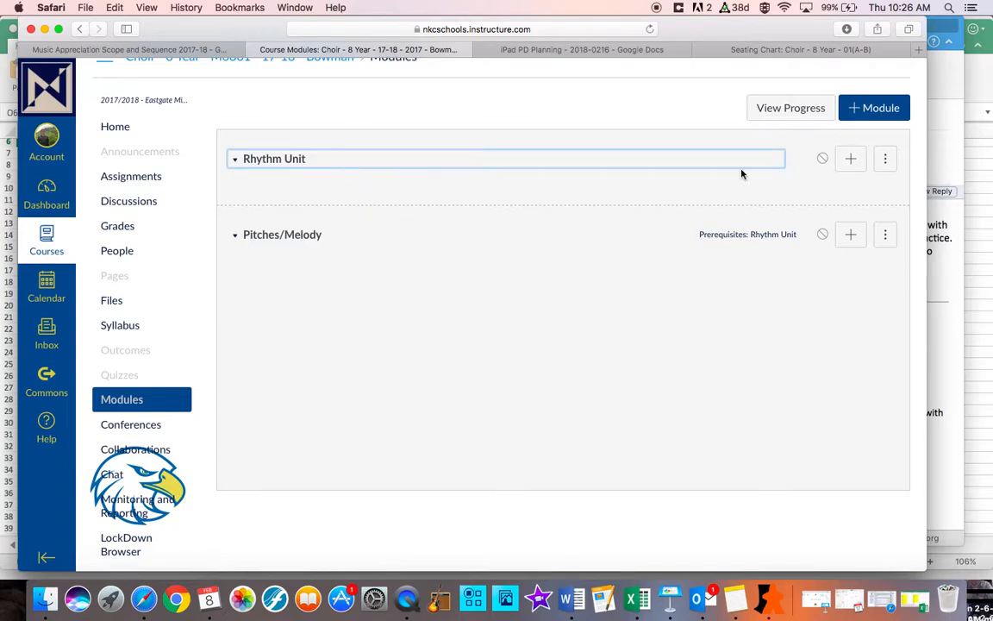
# Review the placement choices for moving the Rhythm Unit module, cancel the move, and look over its other management options
pyautogui.click(885, 159)
pyautogui.click(749, 257)
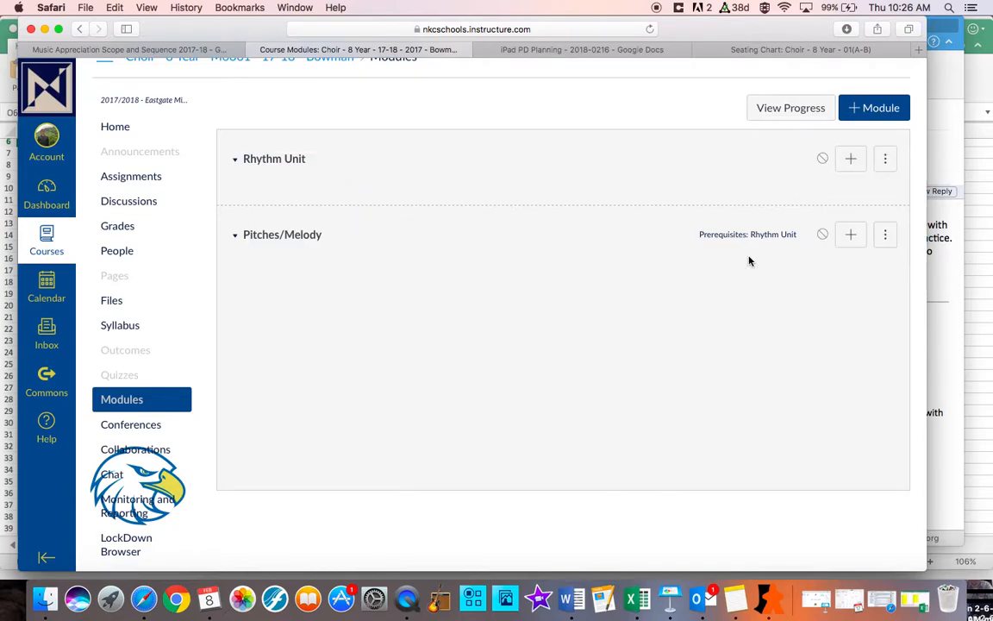
pyautogui.click(885, 158)
pyautogui.click(861, 253)
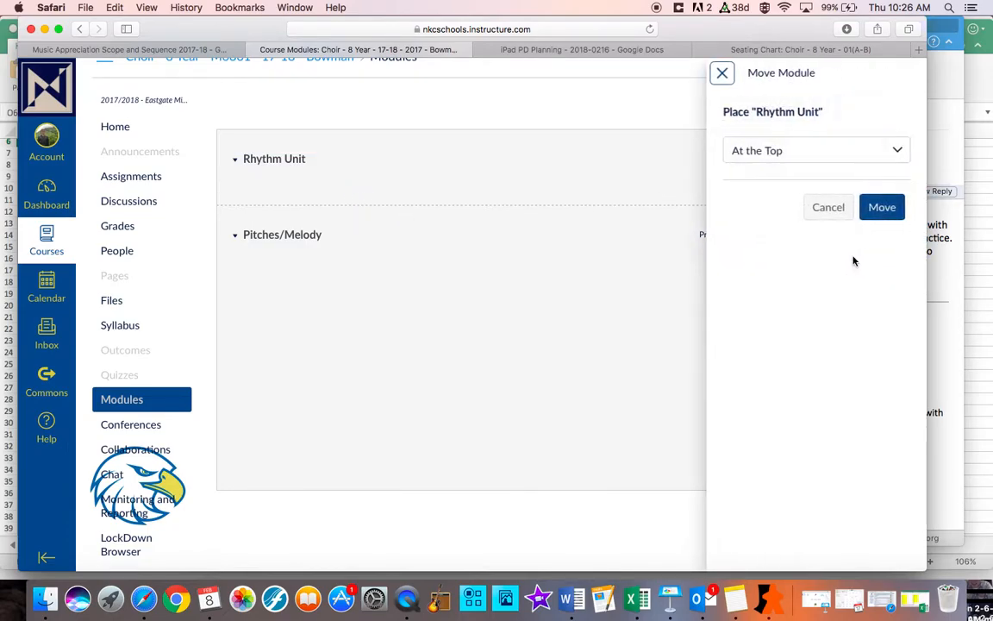
pyautogui.click(861, 157)
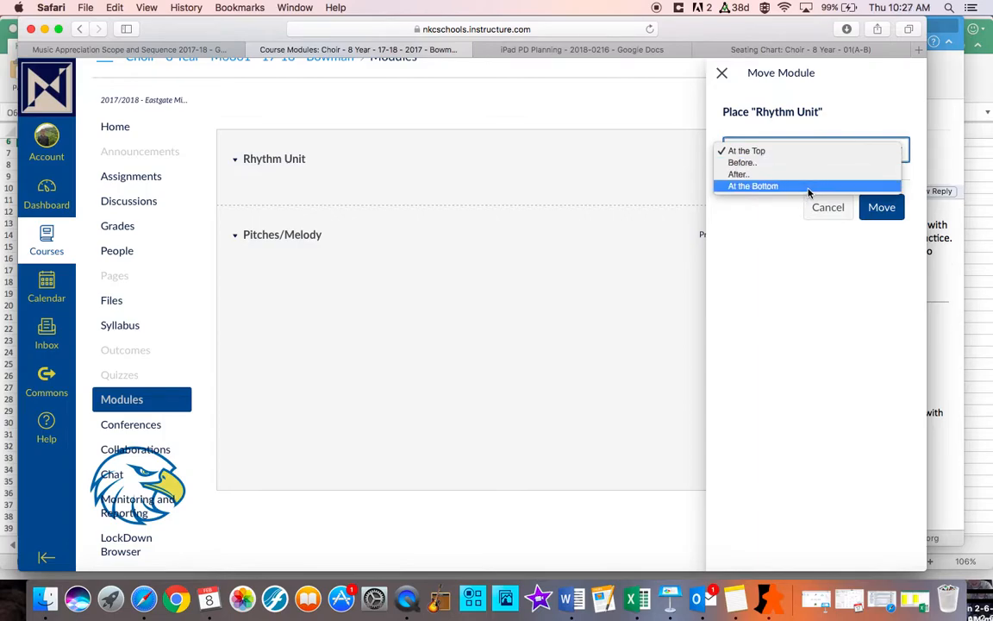
pyautogui.click(822, 217)
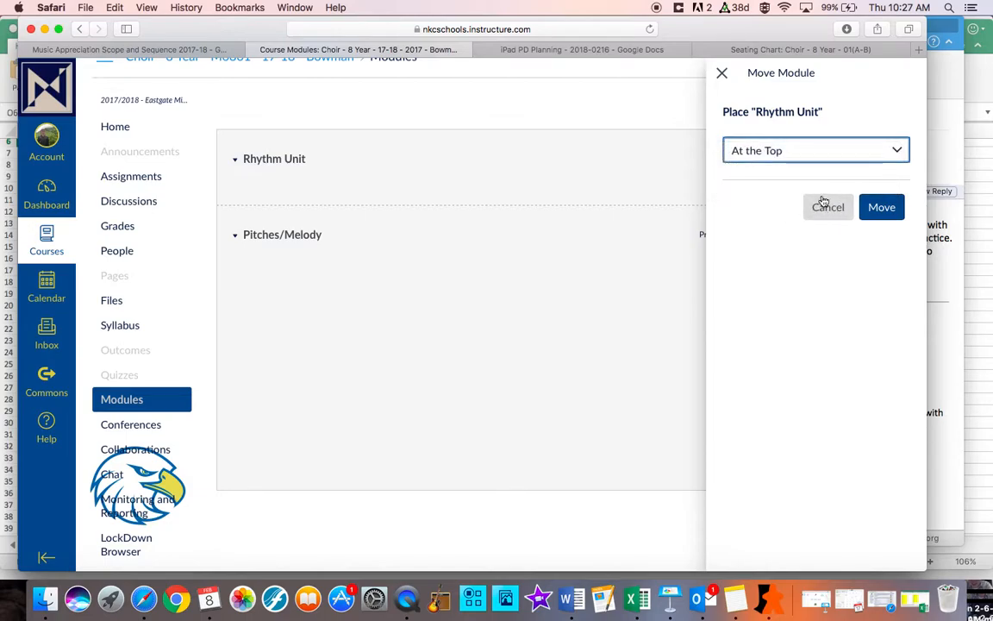
pyautogui.click(824, 209)
pyautogui.click(883, 162)
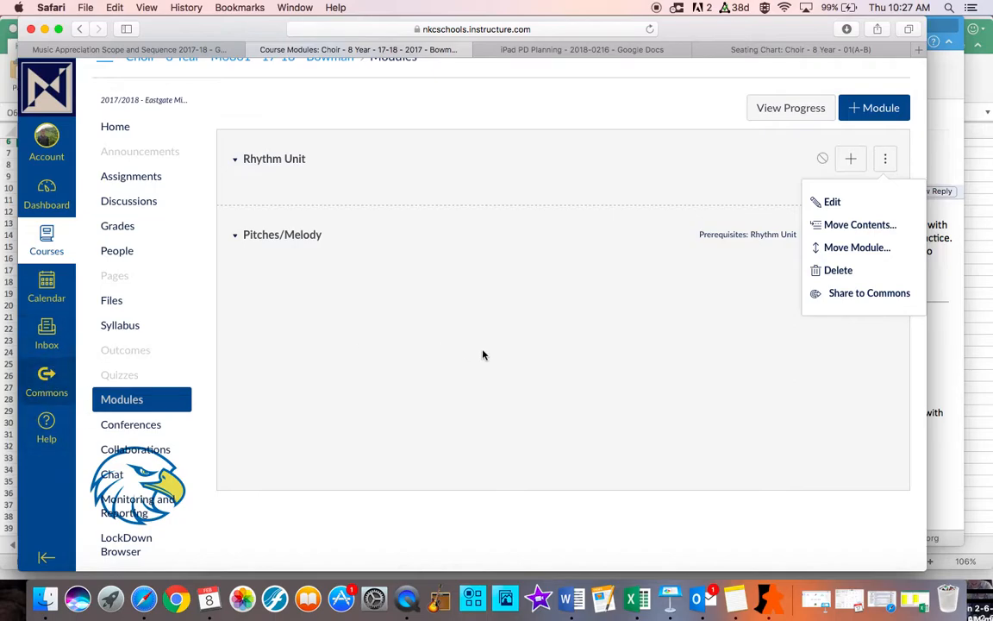
pyautogui.click(763, 181)
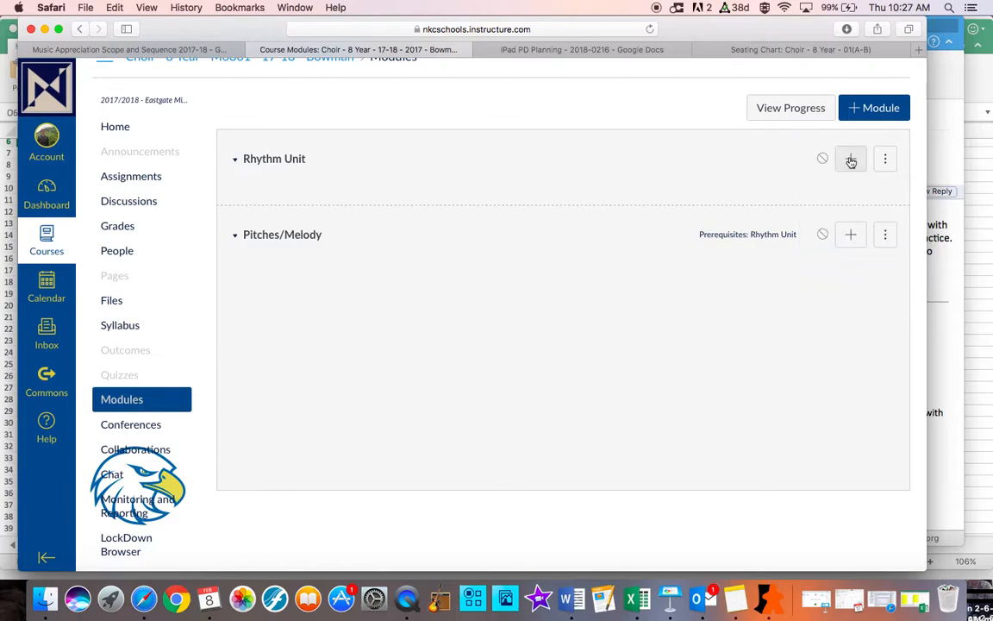
# Start adding an item to the Rhythm Unit module and look through the existing assignment, new assignment and quiz choices
pyautogui.click(851, 161)
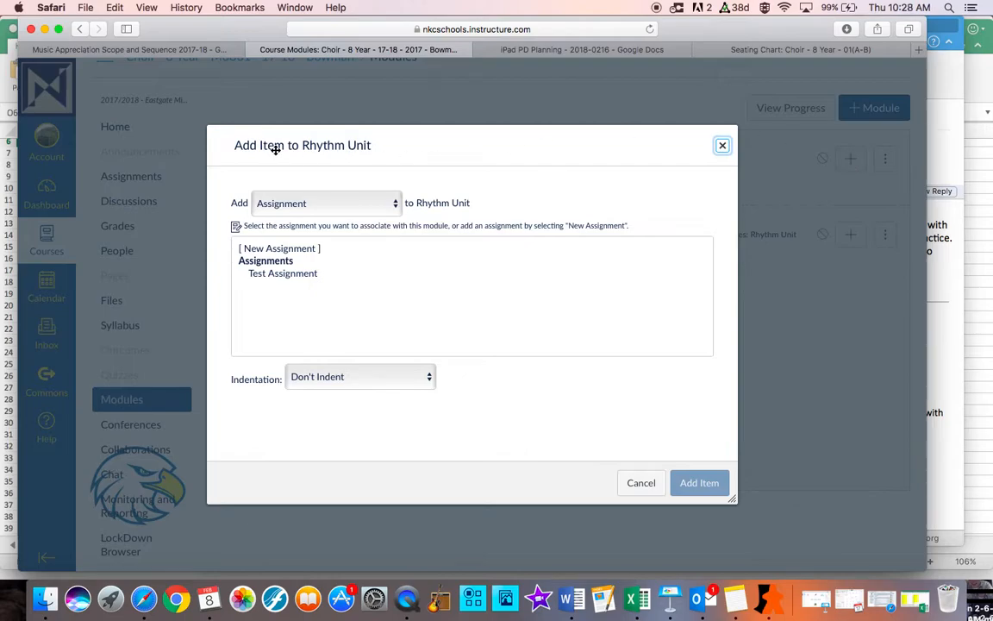
pyautogui.click(389, 204)
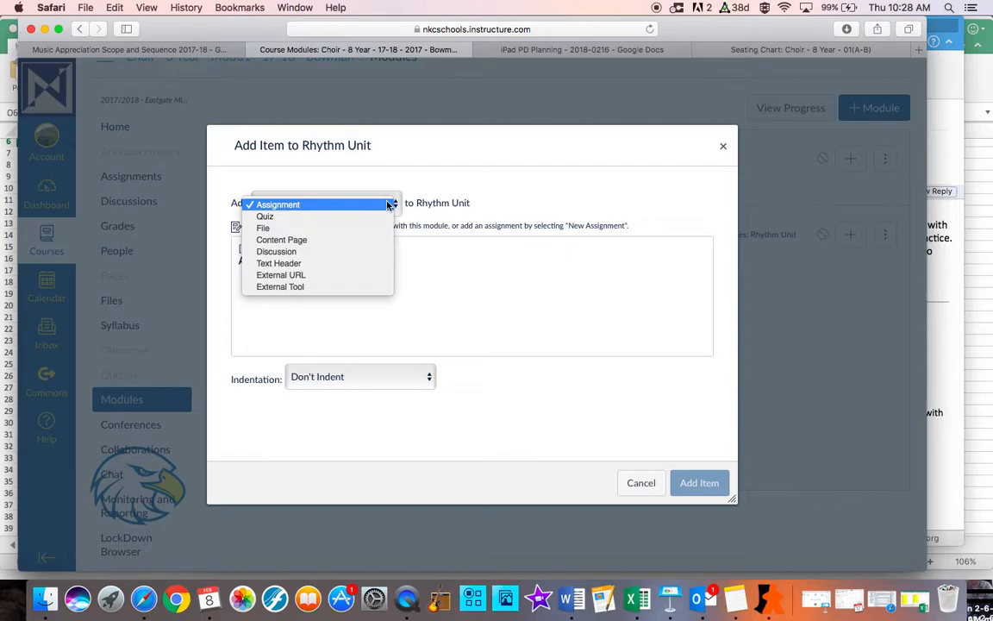
pyautogui.click(350, 204)
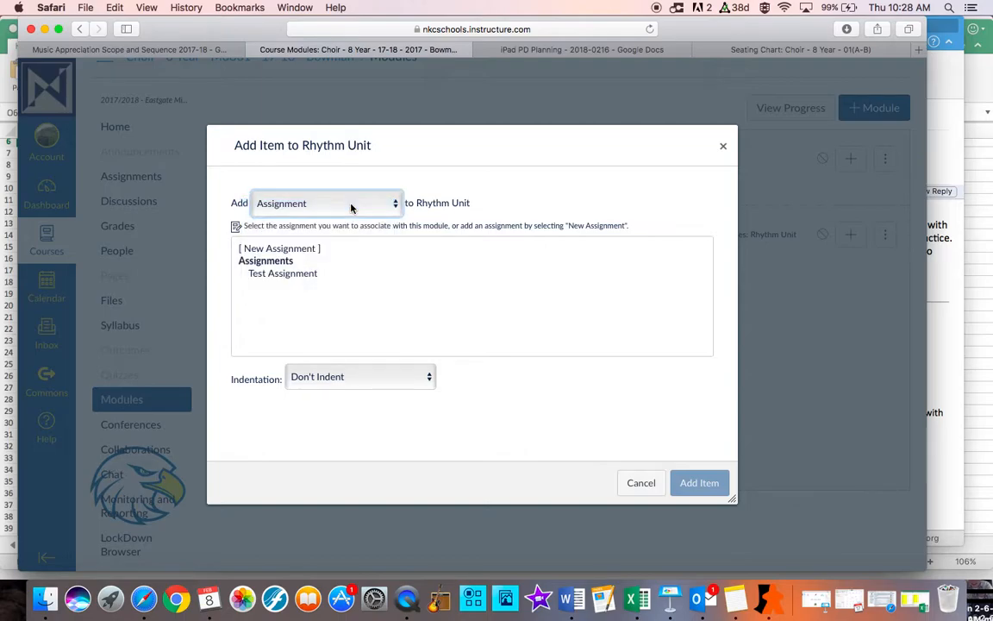
pyautogui.click(287, 280)
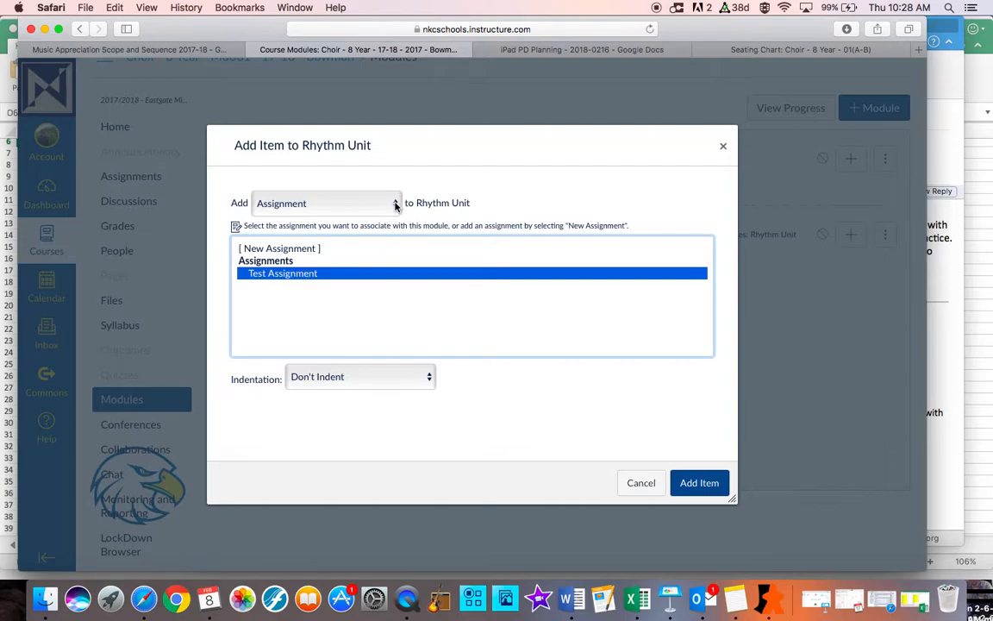
pyautogui.click(309, 251)
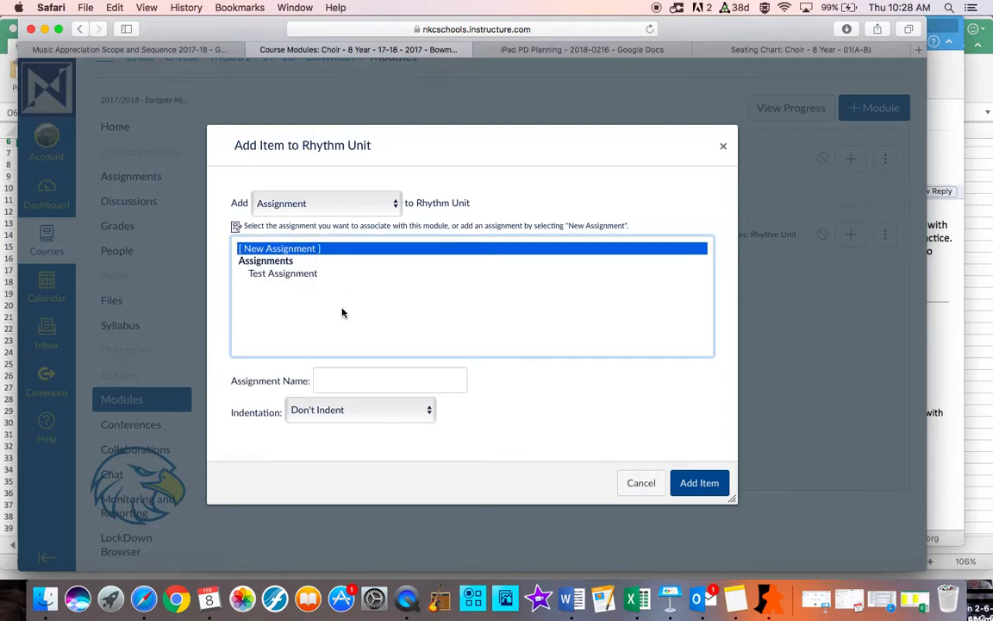
pyautogui.click(388, 204)
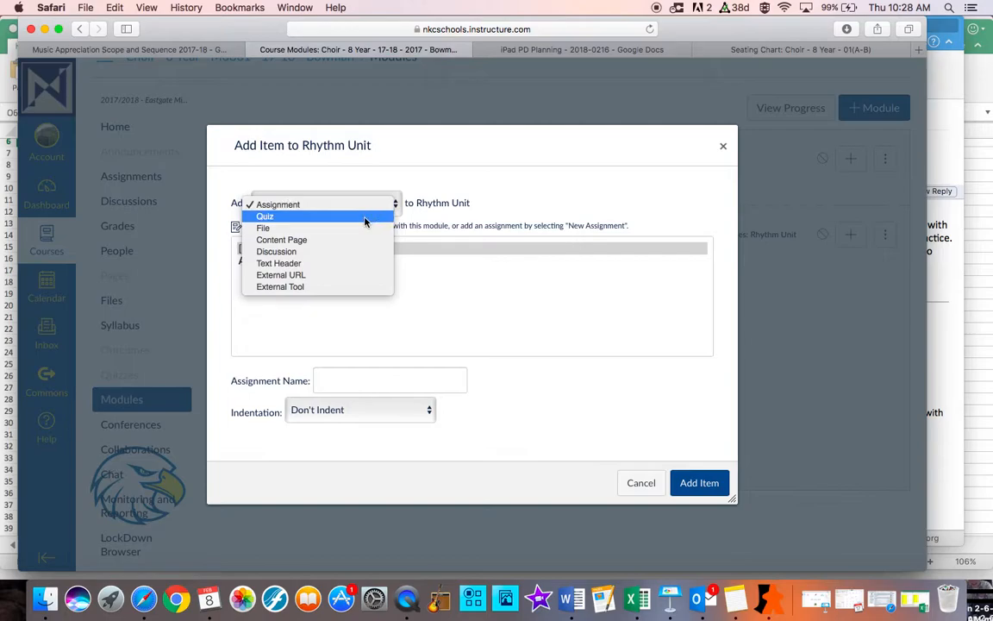
pyautogui.click(360, 217)
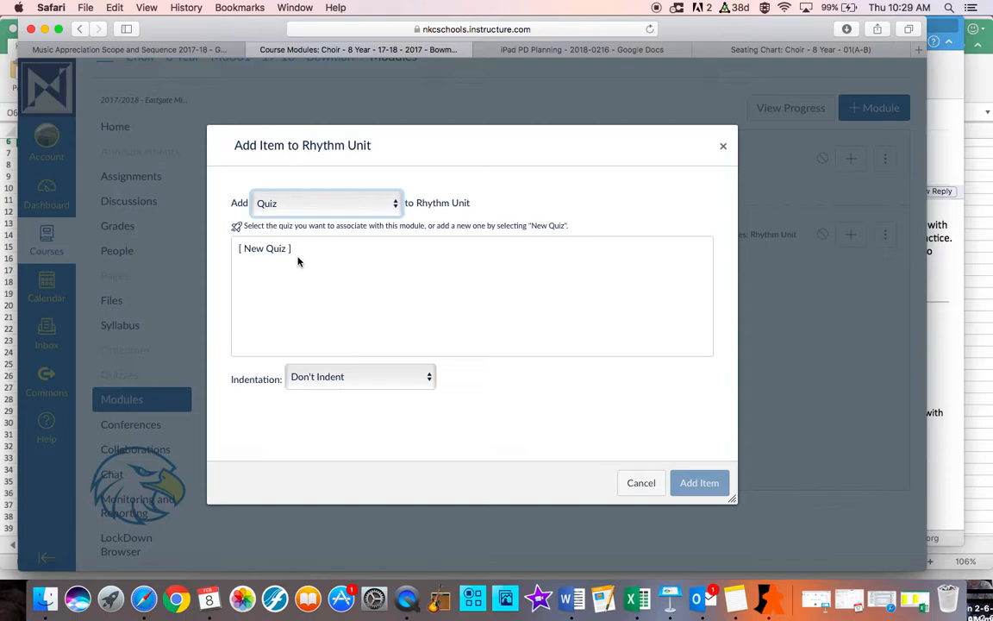
# Add the existing Test Assignment to the Rhythm Unit module with an indentation of Indent 1 Level
pyautogui.click(302, 201)
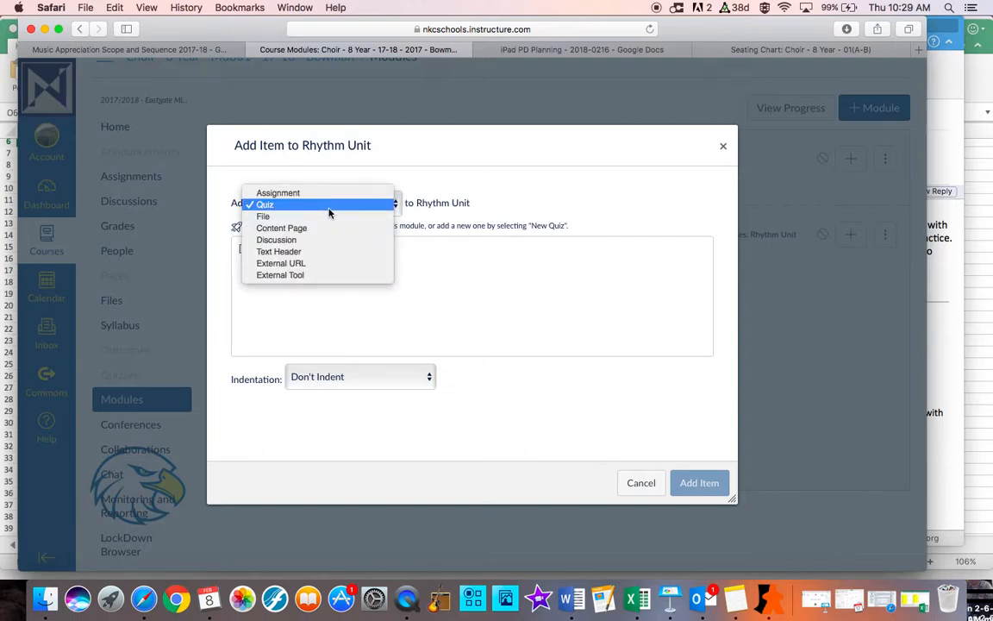
pyautogui.click(305, 193)
pyautogui.click(298, 273)
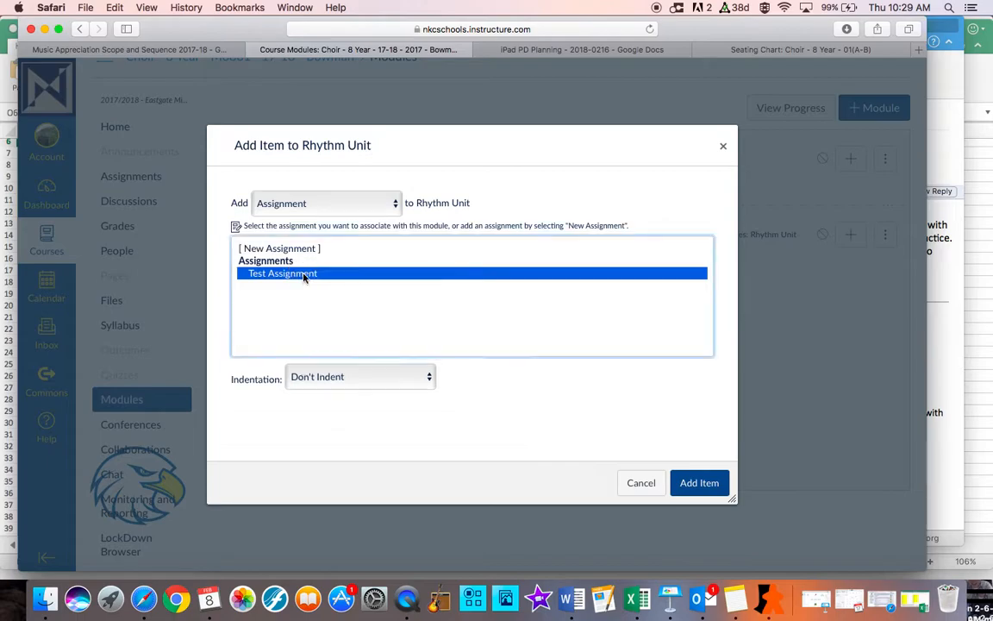
pyautogui.click(339, 382)
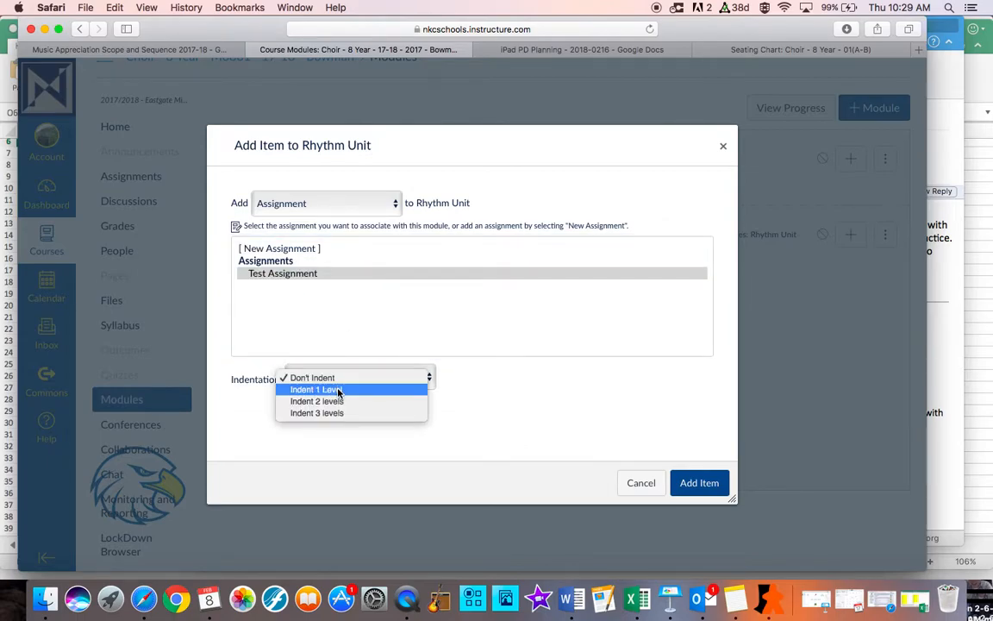
pyautogui.click(338, 389)
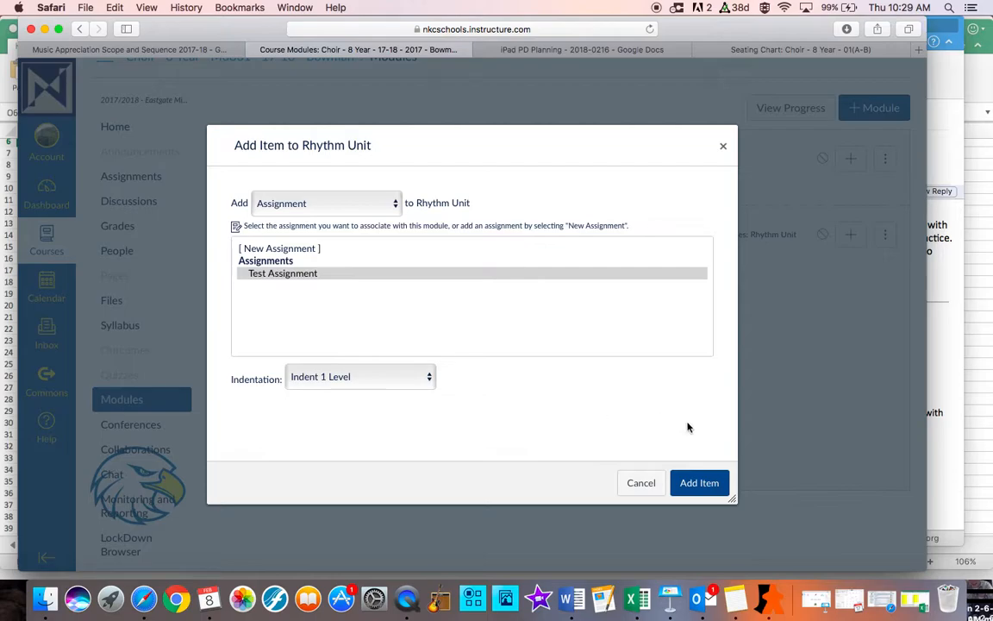
pyautogui.click(697, 484)
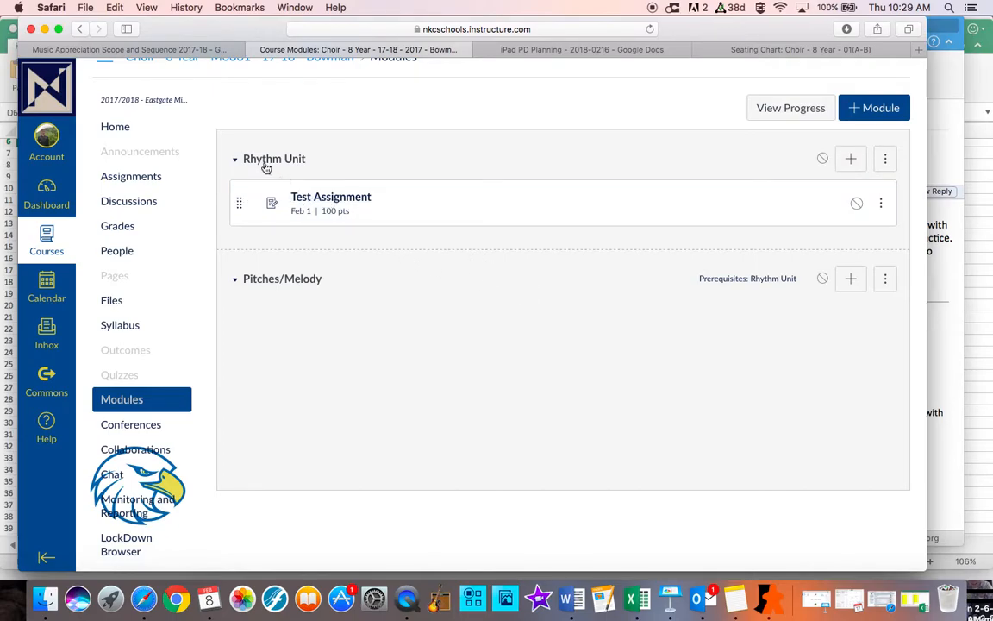
# Open Test Assignment from the Rhythm Unit module, review its details, and return to the course modules
pyautogui.click(325, 201)
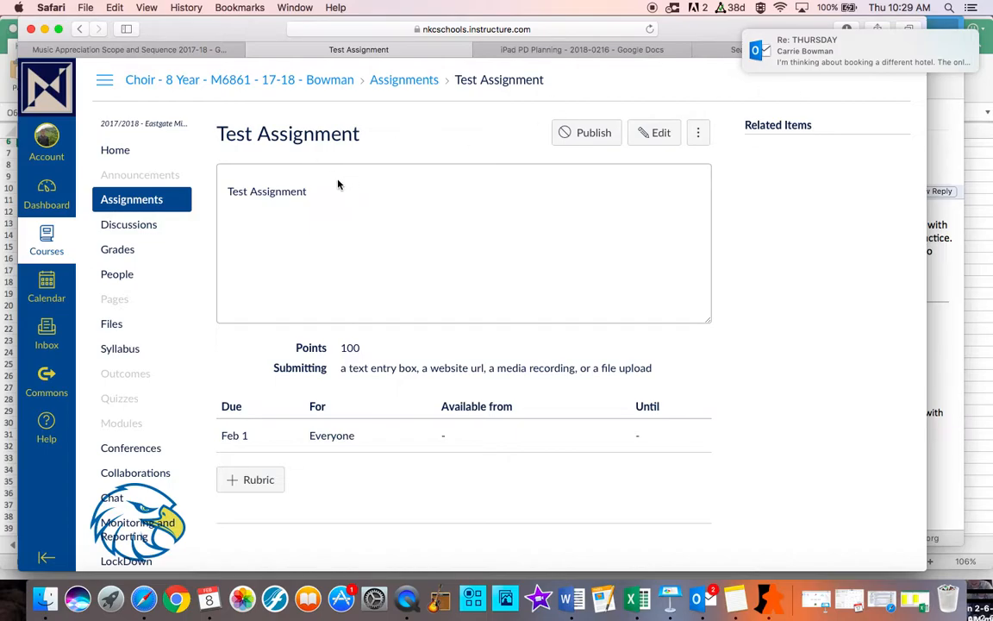
pyautogui.scroll(-3, 349, 269)
pyautogui.scroll(3, 349, 269)
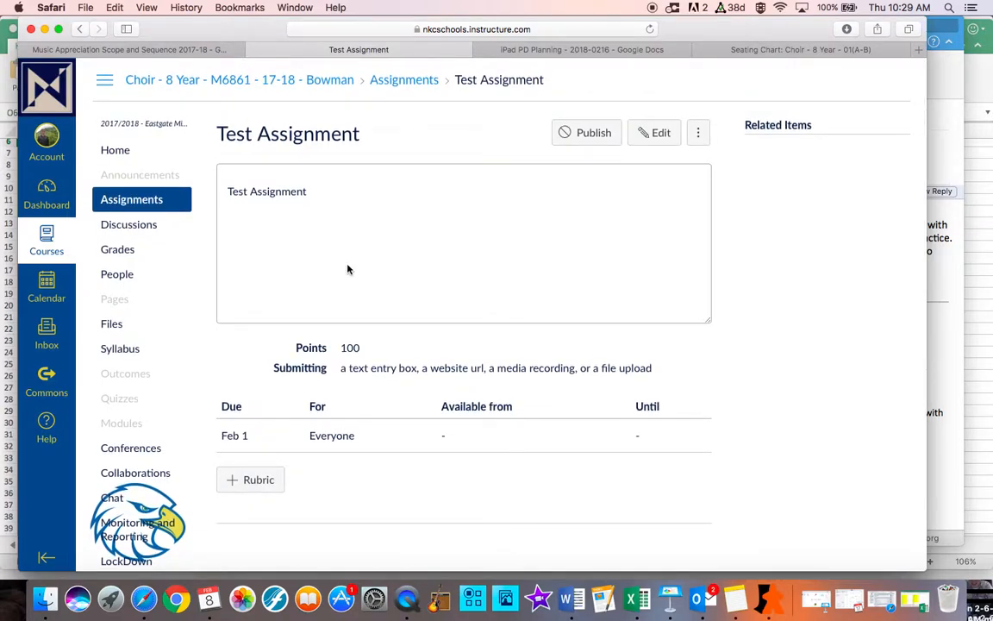
pyautogui.moveTo(290, 437)
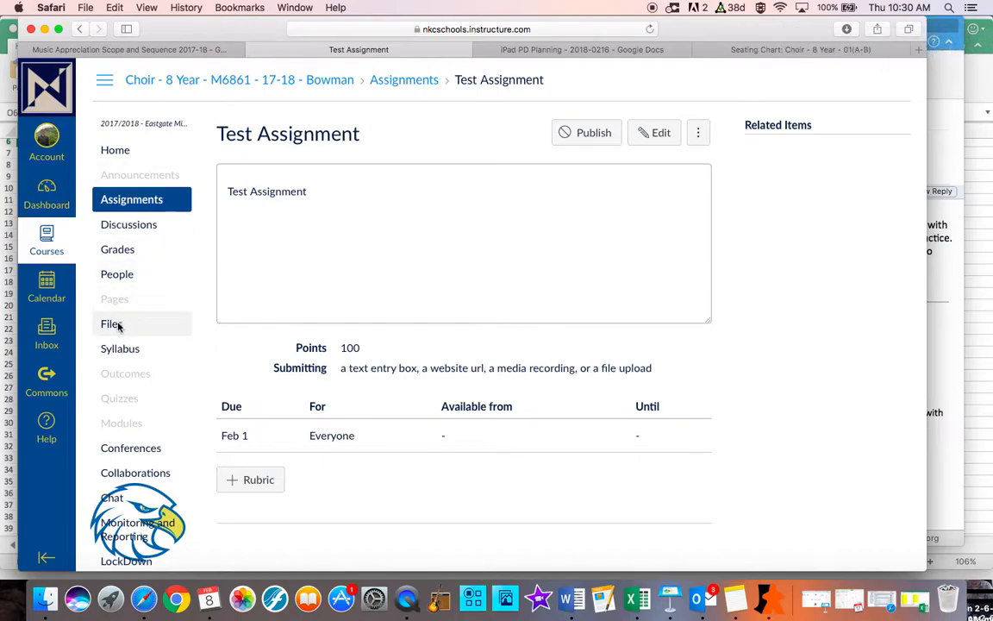
pyautogui.click(133, 423)
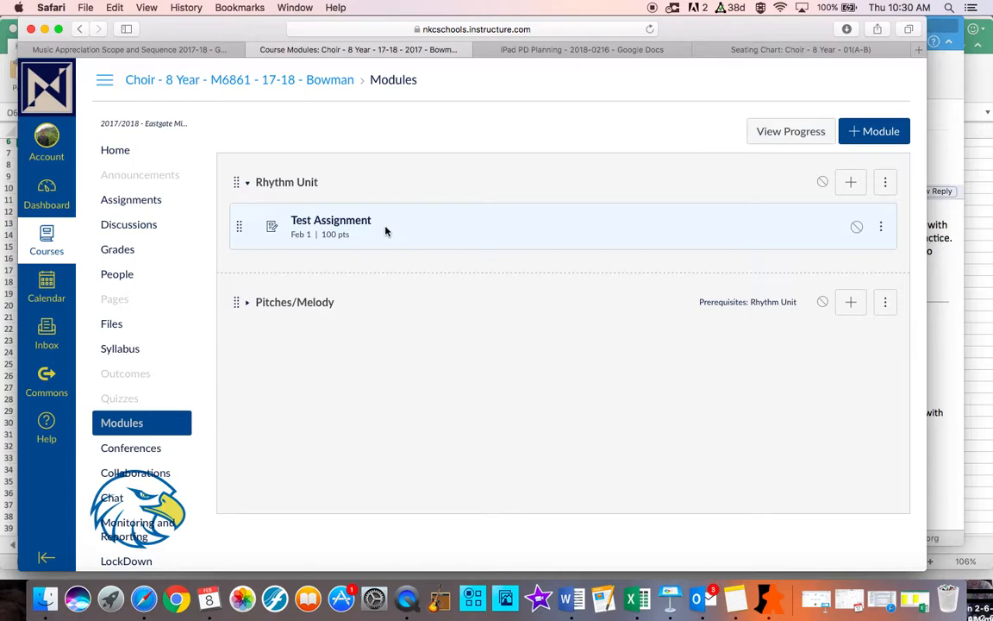
# Try to move Test Assignment from Rhythm Unit into the collapsed Pitches/Melody module
pyautogui.moveTo(386, 228); pyautogui.dragTo(385, 293)
pyautogui.click(386, 230)
pyautogui.moveTo(240, 229); pyautogui.dragTo(238, 342)
pyautogui.moveTo(240, 230); pyautogui.dragTo(244, 350)
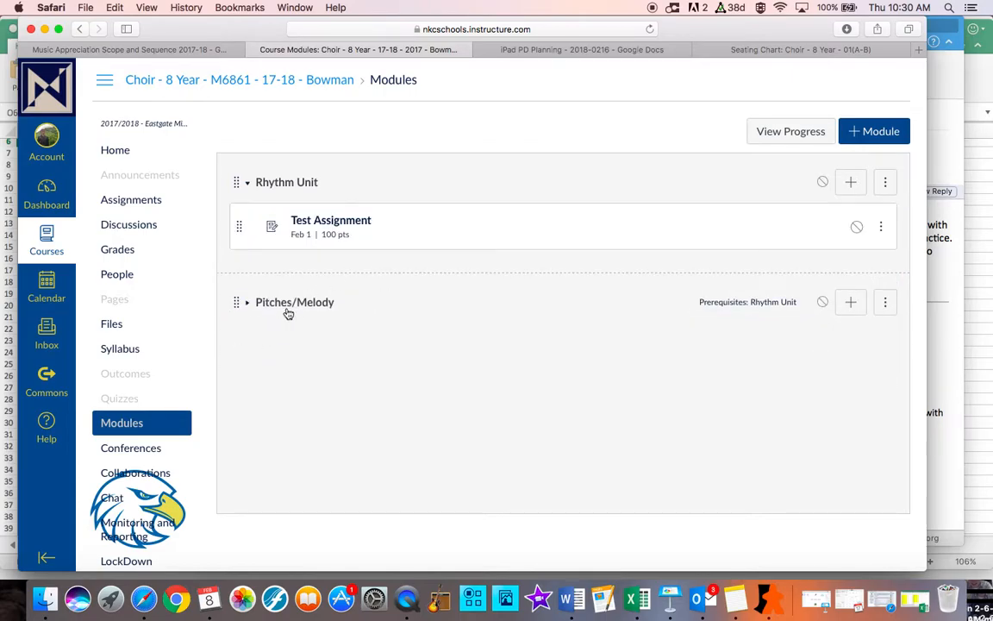
# Expand the Pitches/Melody module, move Test Assignment into it, and move the assignment back to Rhythm Unit
pyautogui.click(250, 306)
pyautogui.moveTo(240, 224); pyautogui.dragTo(247, 378)
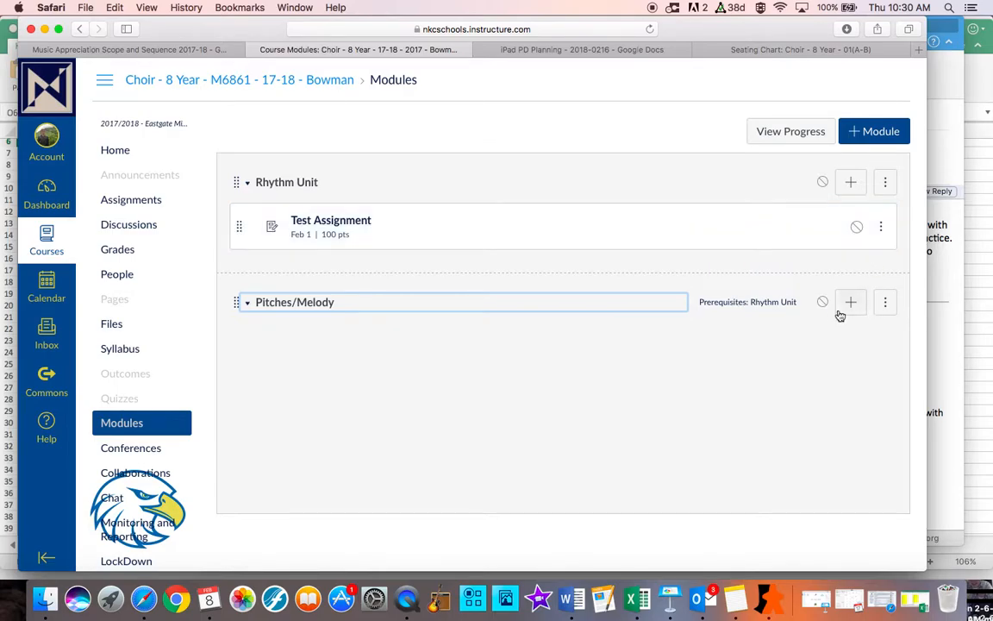
pyautogui.moveTo(238, 226)
pyautogui.mouseDown()
pyautogui.moveTo(234, 350)
pyautogui.moveTo(241, 229)
pyautogui.mouseUp()
pyautogui.moveTo(239, 301); pyautogui.dragTo(241, 328)
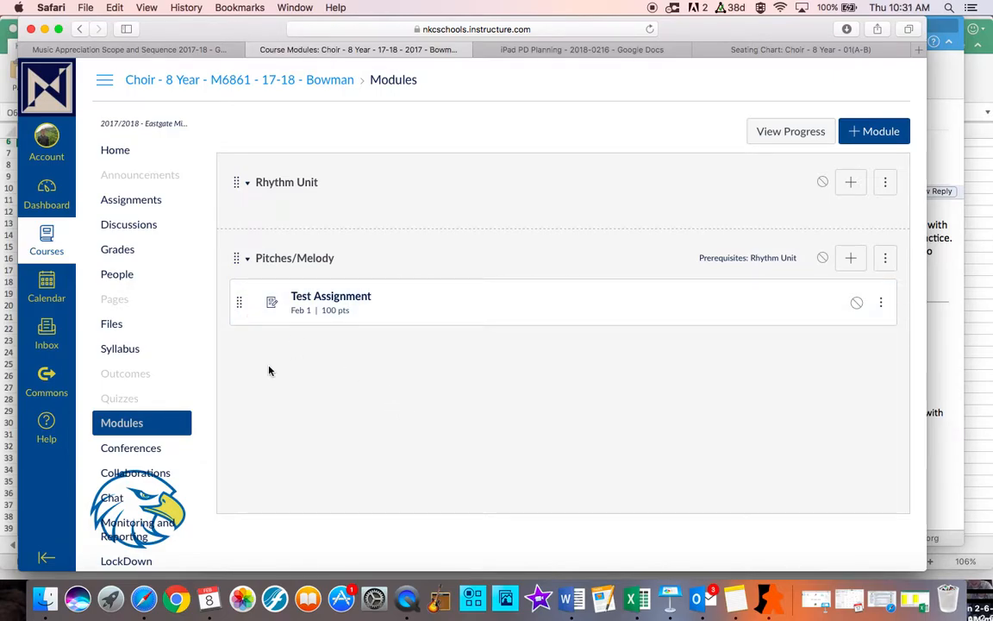
pyautogui.moveTo(239, 304); pyautogui.dragTo(235, 227)
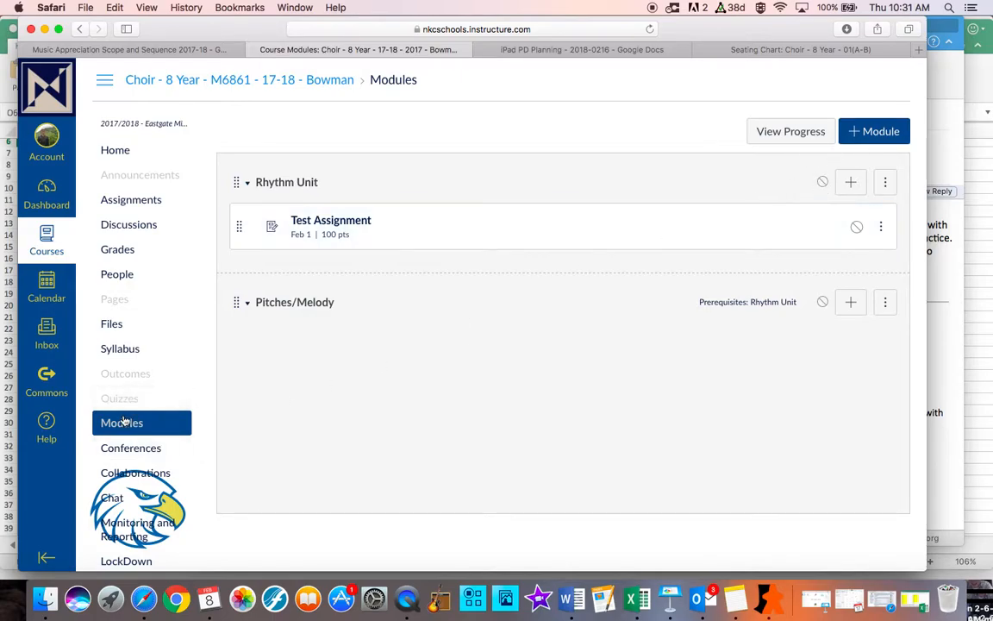
# Publish the Rhythm Unit and Pitches/Melody modules, and unpublish both modules and Test Assignment again
pyautogui.click(821, 184)
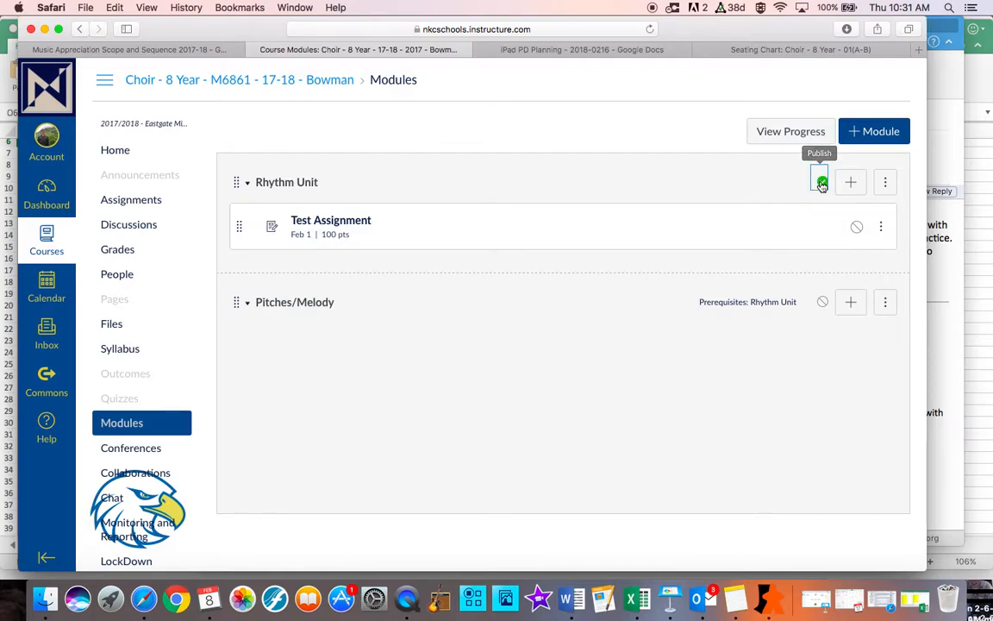
pyautogui.click(823, 303)
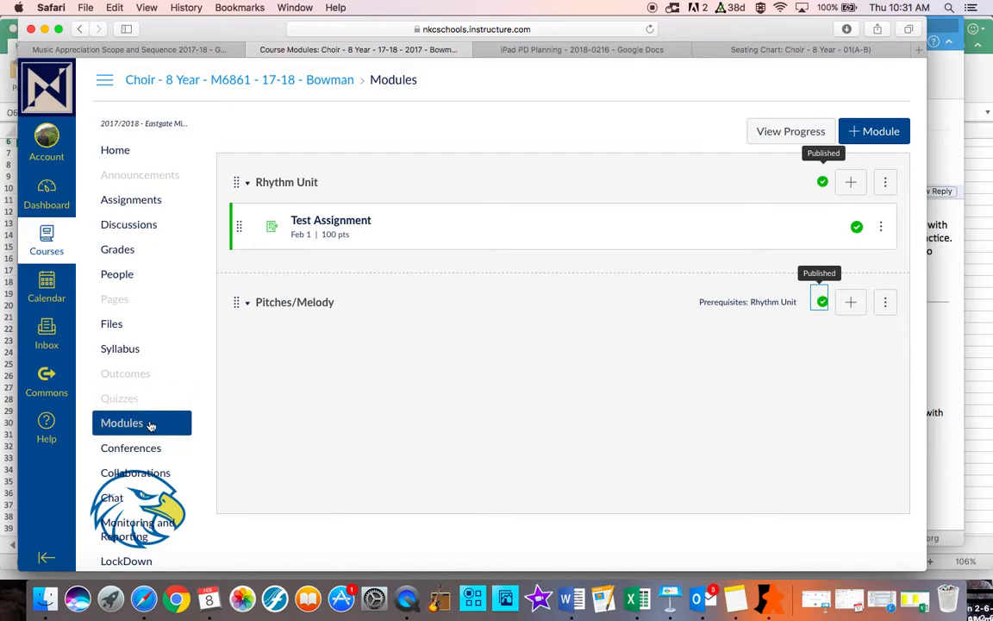
pyautogui.click(822, 182)
pyautogui.click(824, 303)
pyautogui.click(856, 227)
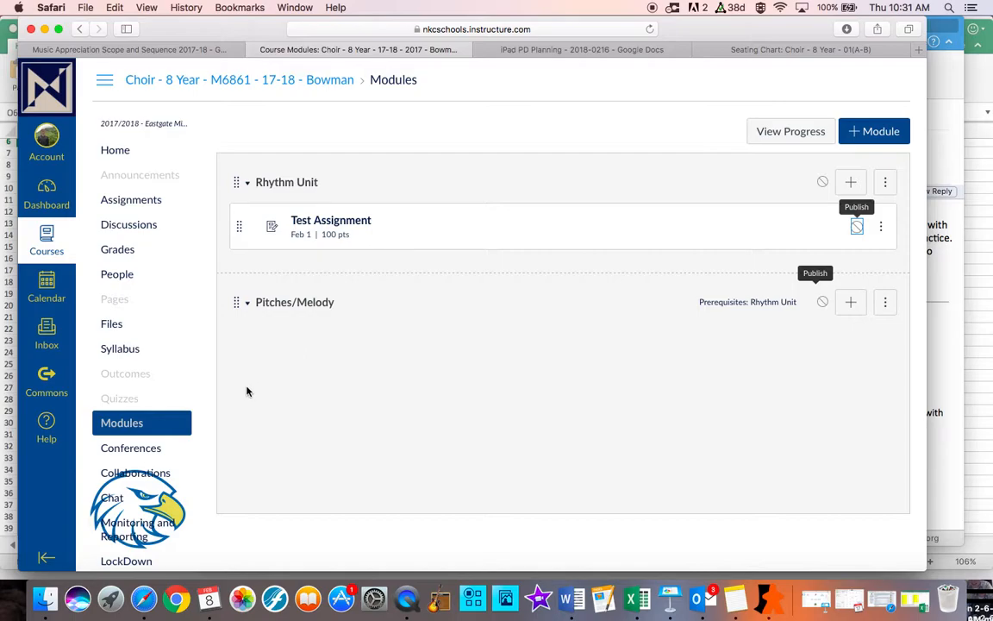